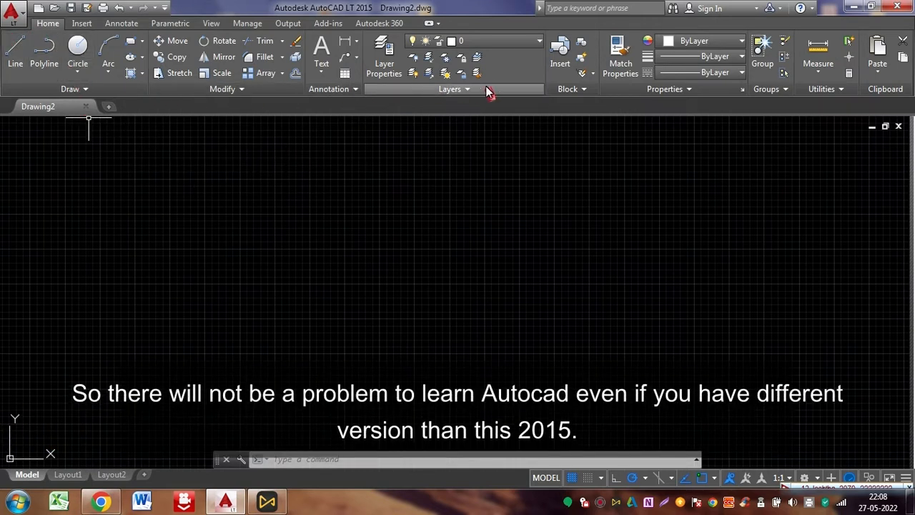
Draw a stepped run of five connected horizontal and vertical lines, with the first about 215, the second about 536 and the last about 551 units long.
left_click(20, 50)
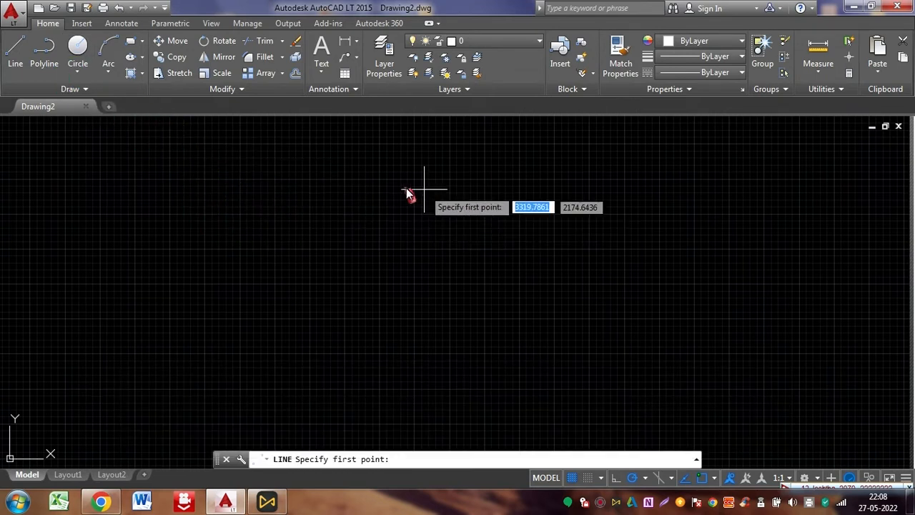
left_click(16, 50)
left_click(167, 122)
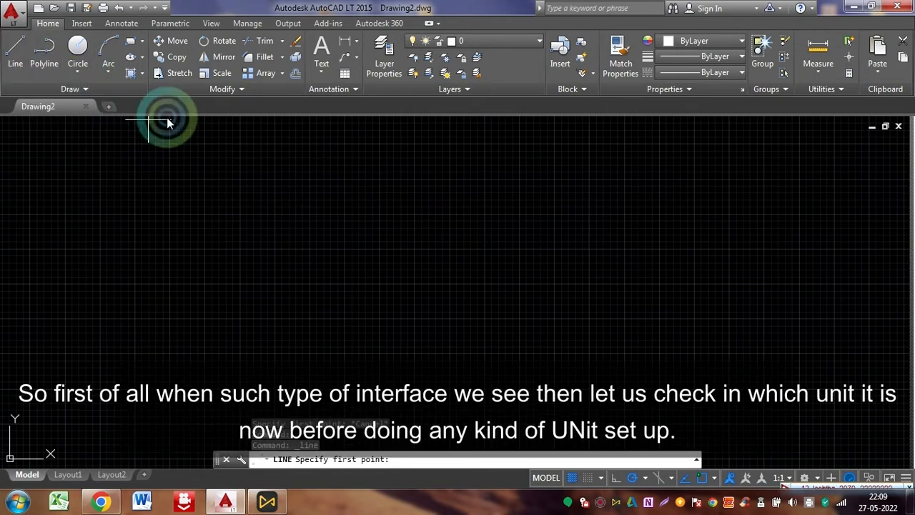
left_click(316, 161)
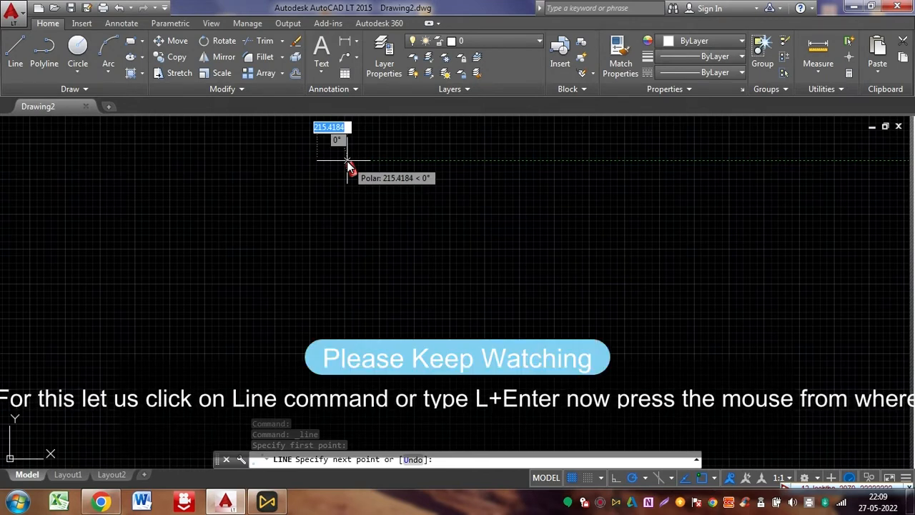
left_click(347, 160)
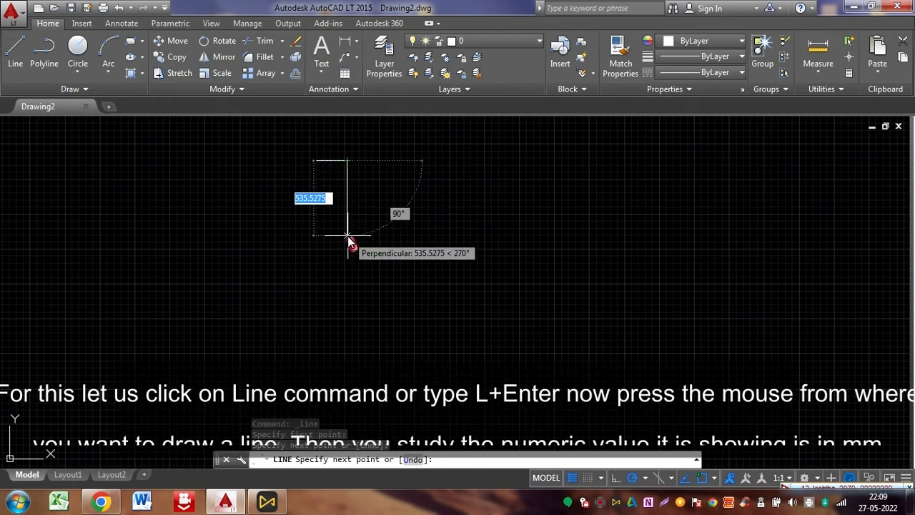
left_click(347, 236)
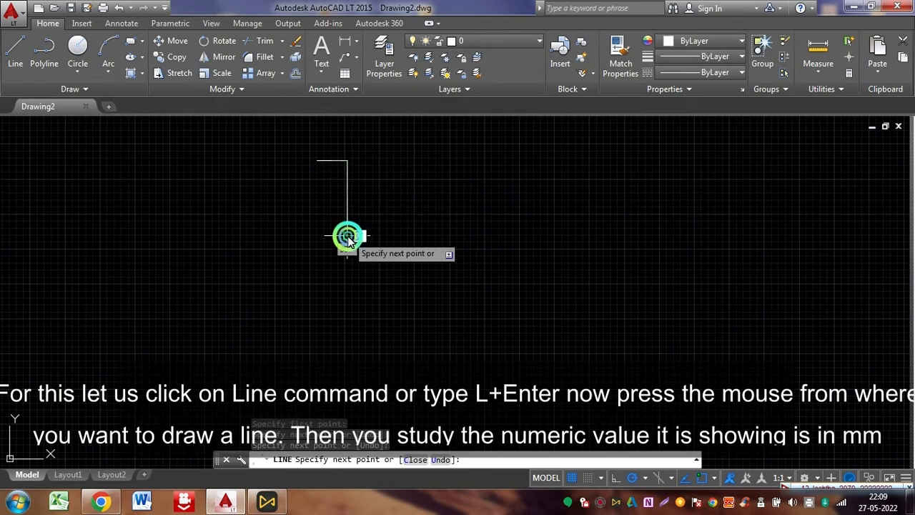
left_click(459, 236)
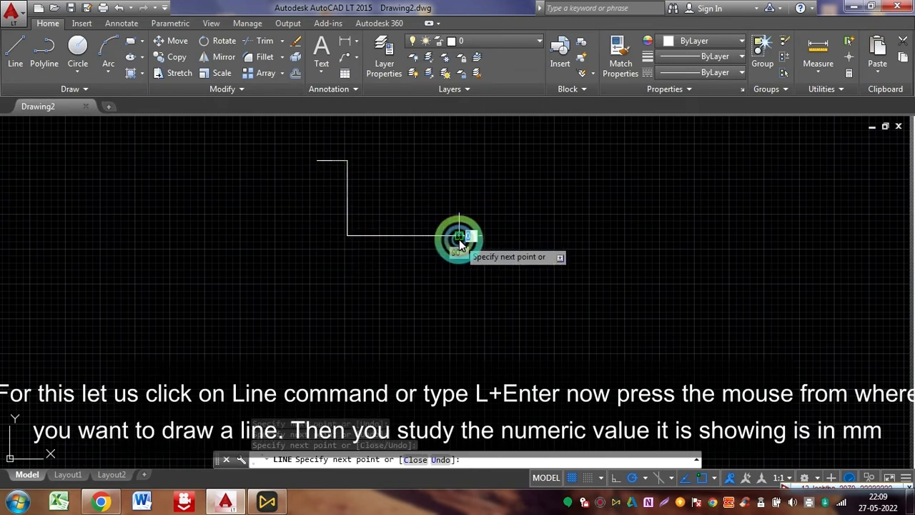
left_click(464, 165)
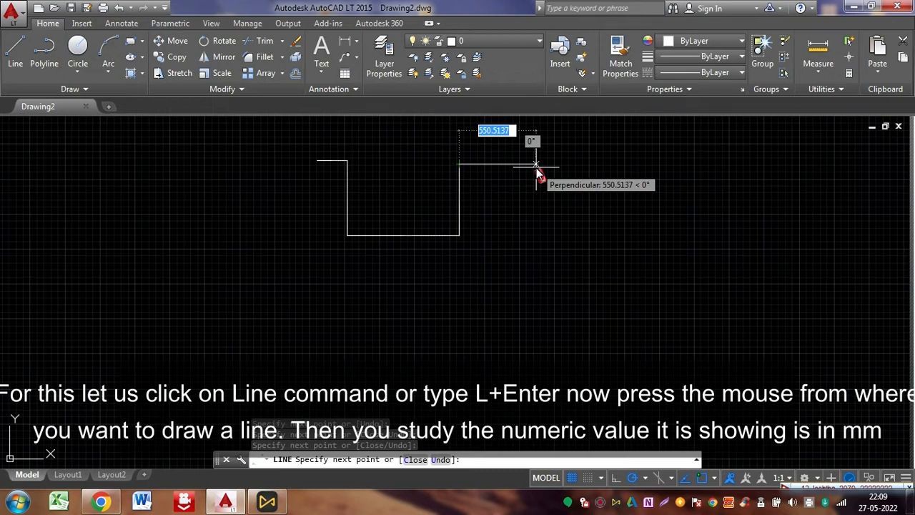
left_click(536, 165)
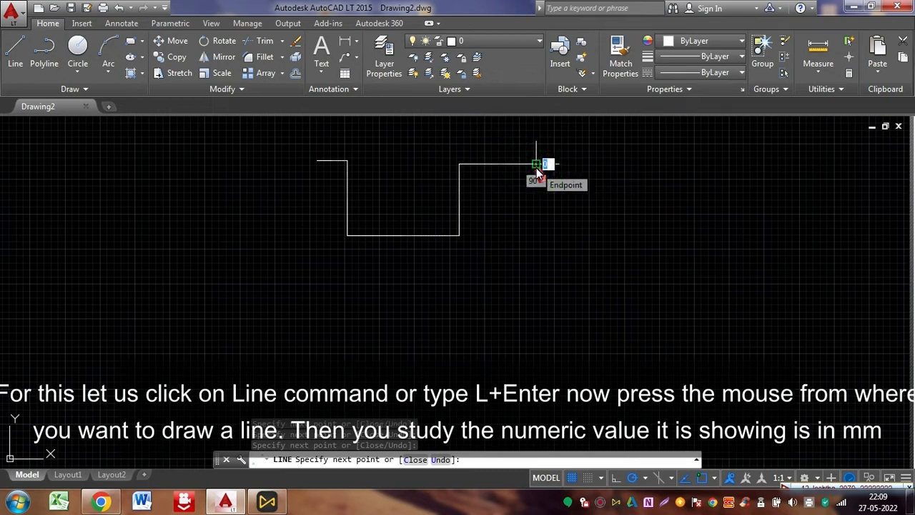
right_click(574, 202)
left_click(623, 206)
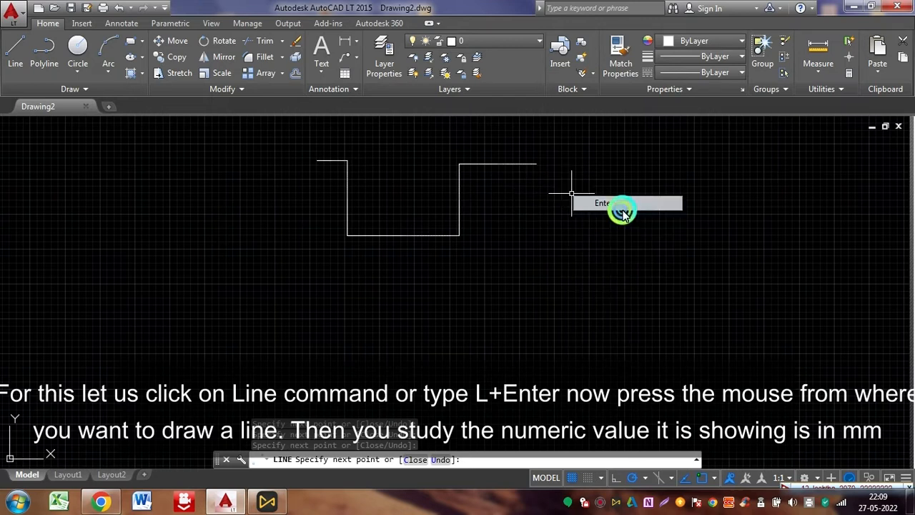
Draw a separate horizontal line about 680 units long beside the stepped run.
left_click(11, 55)
left_click(544, 202)
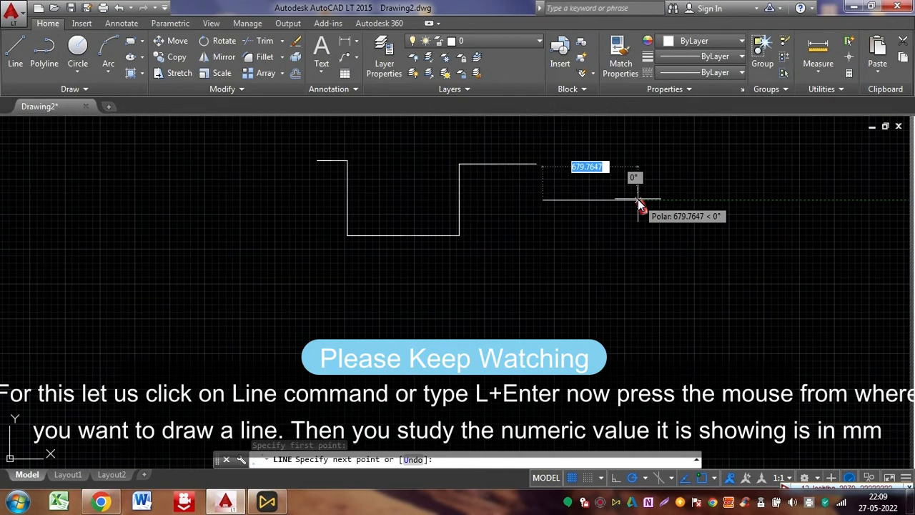
left_click(639, 199)
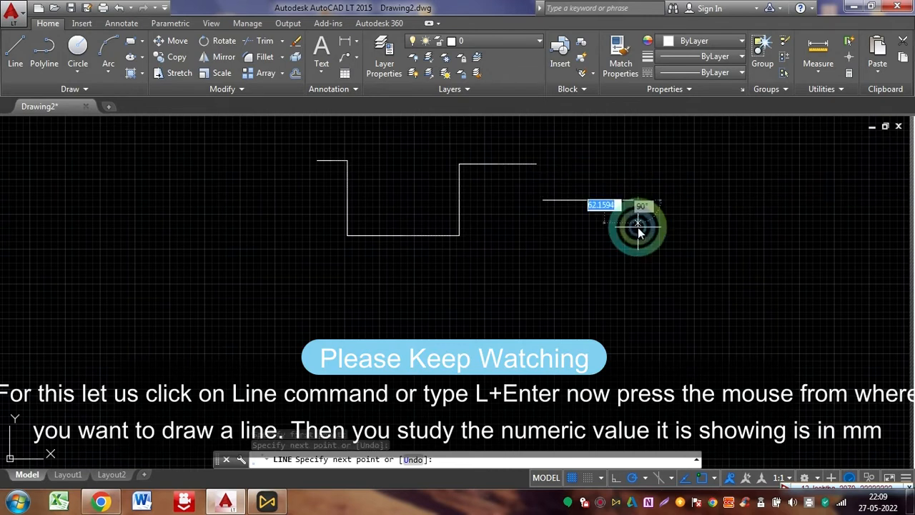
right_click(678, 193)
left_click(704, 207)
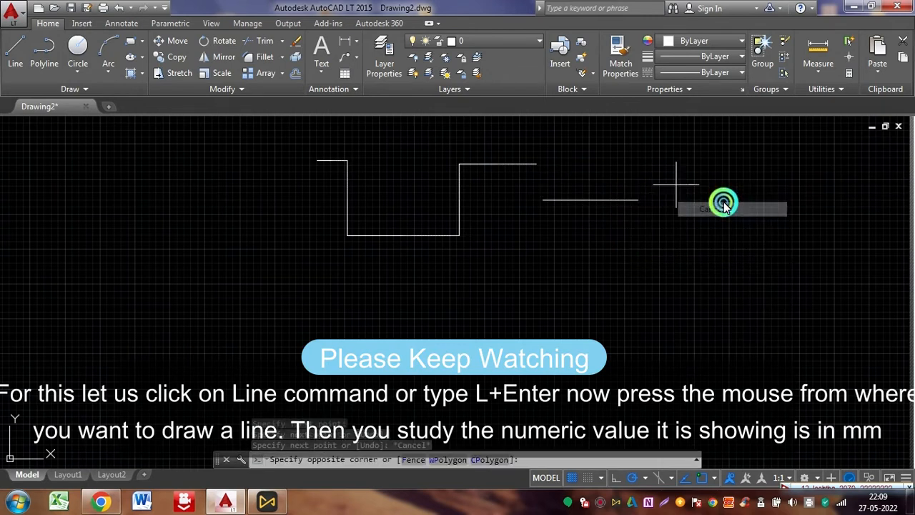
left_click(723, 203)
right_click(724, 210)
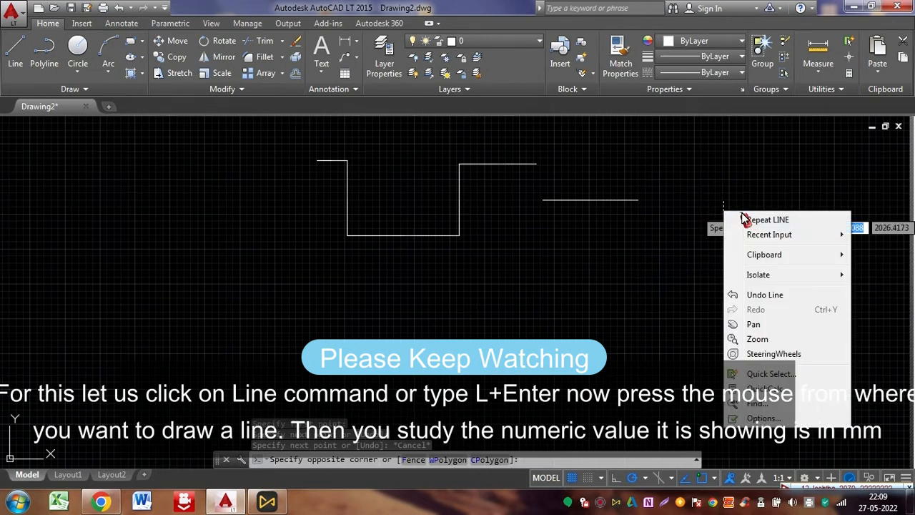
left_click(753, 221)
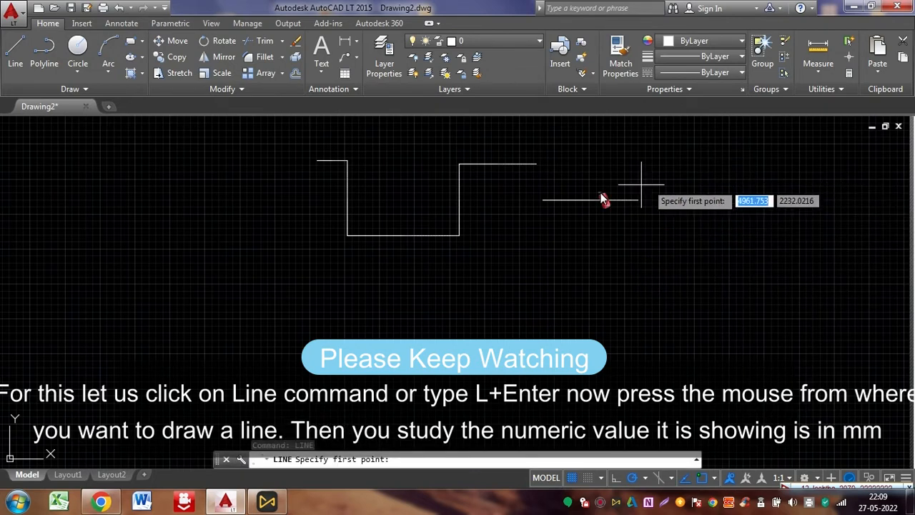
scroll(590, 202, "down", 3)
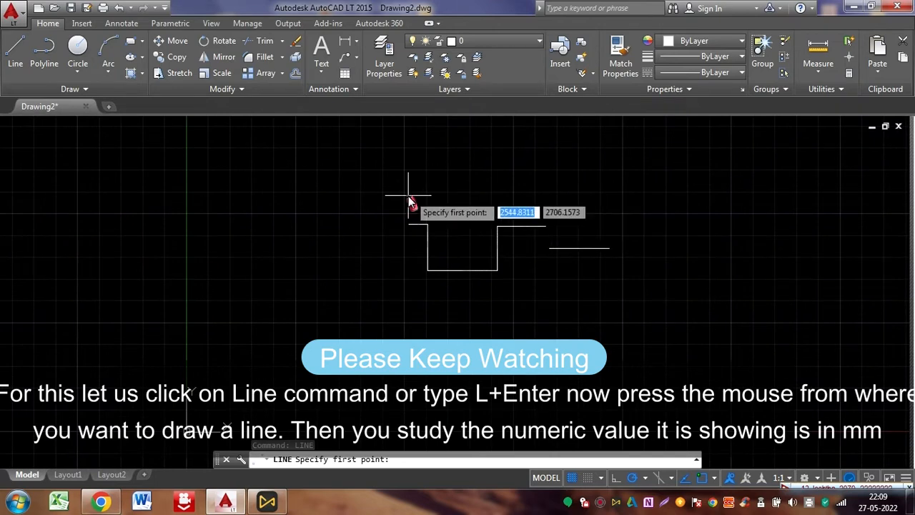
left_click(382, 200)
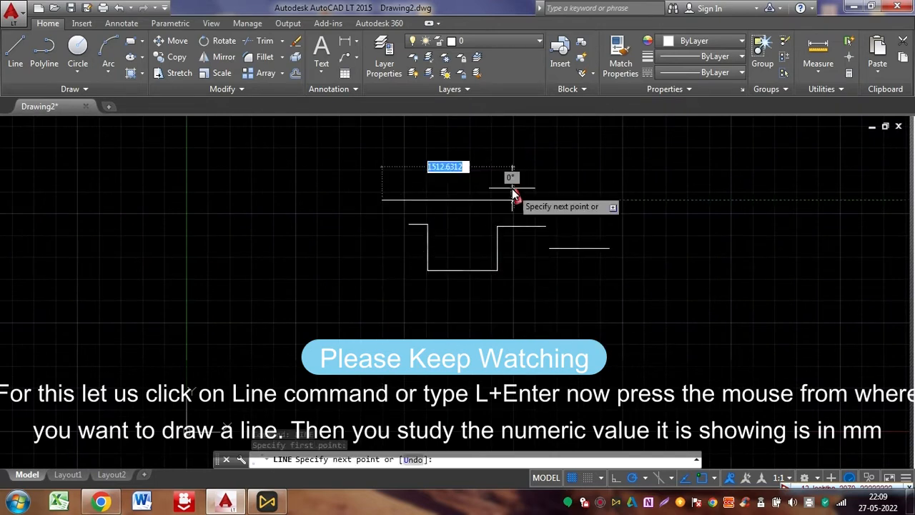
right_click(586, 201)
left_click(629, 206)
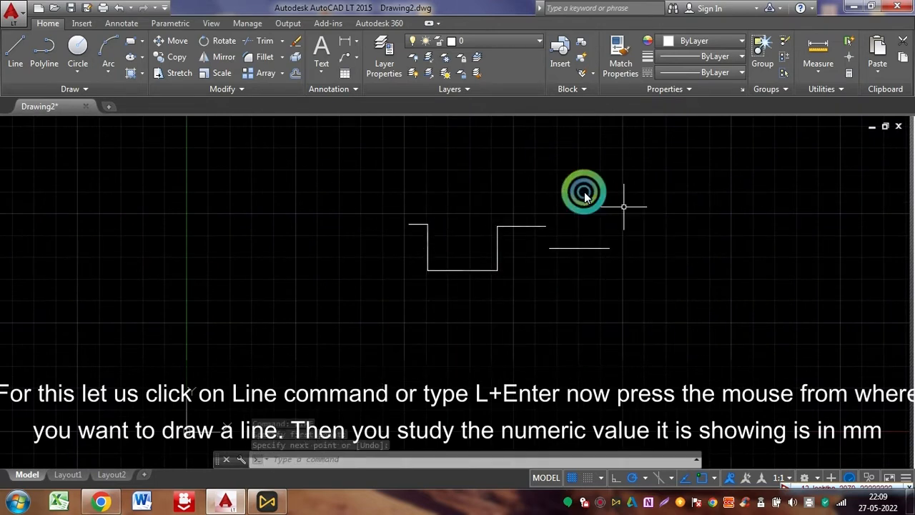
left_click(10, 57)
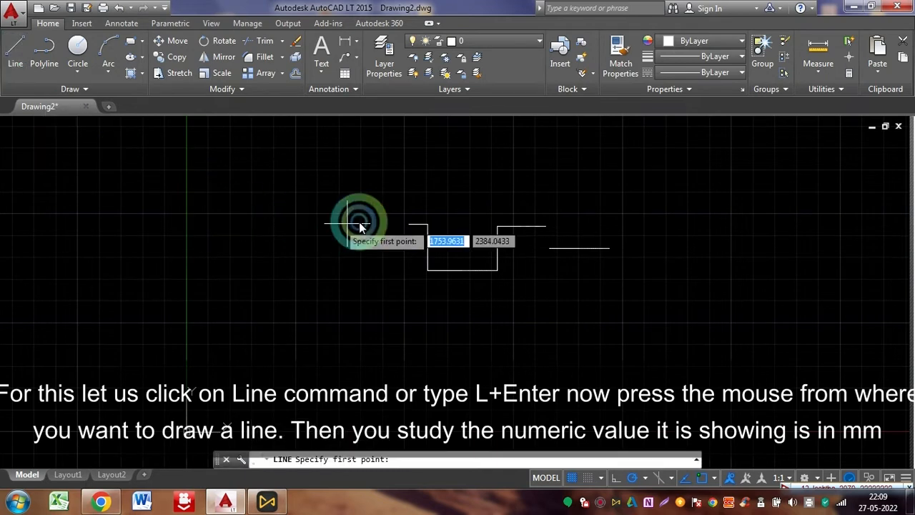
left_click(389, 204)
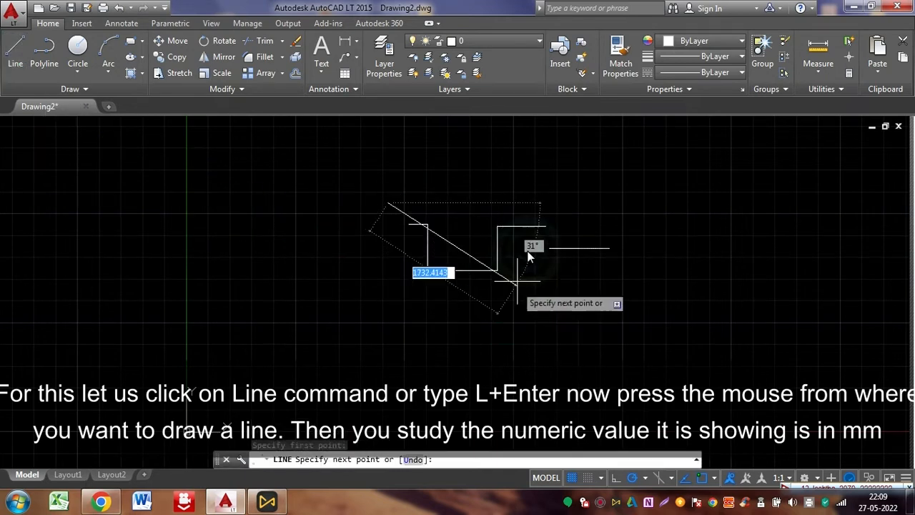
right_click(530, 203)
left_click(562, 212)
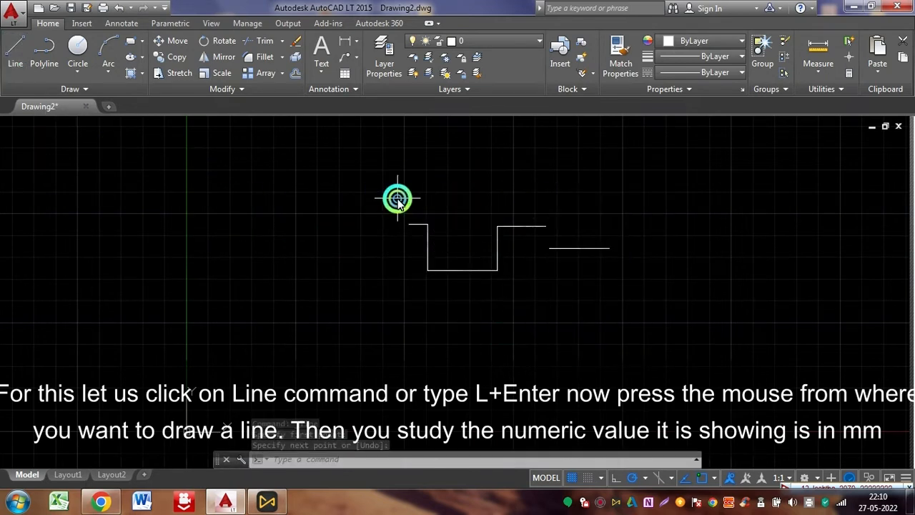
Select all the drawn lines with a selection window and erase them.
left_click(398, 200)
left_click(615, 338)
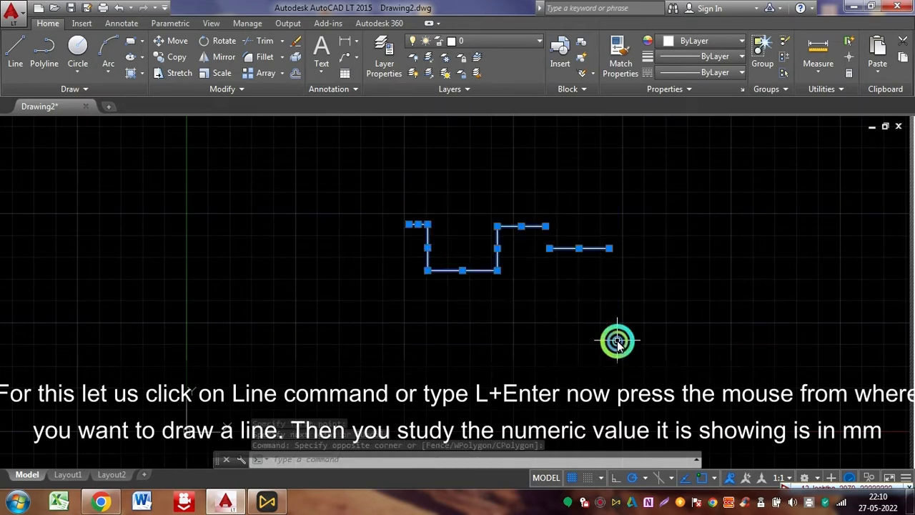
right_click(658, 243)
left_click(689, 272)
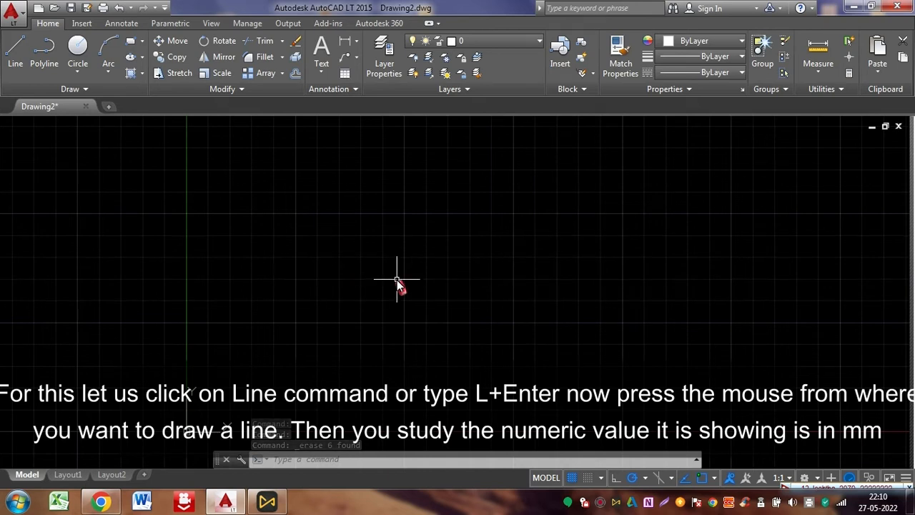
scroll(275, 290, "down", 2)
scroll(443, 297, "up", 2)
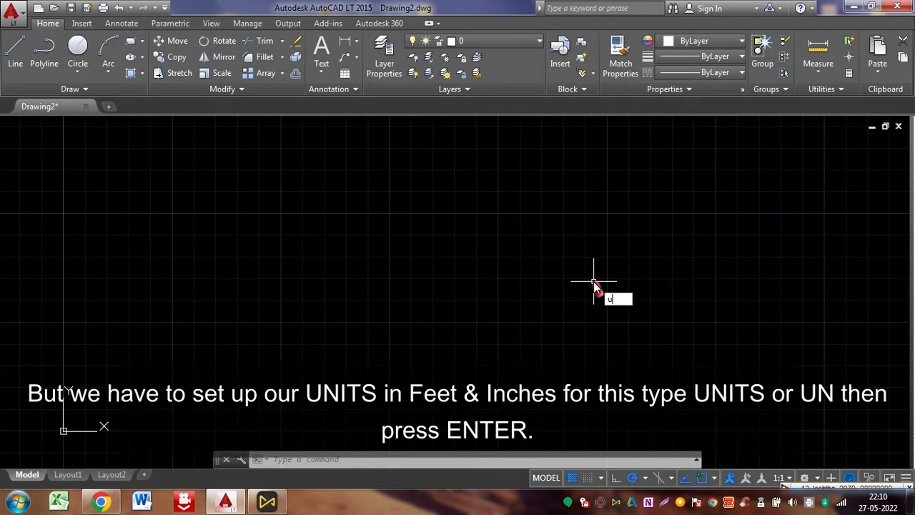
type("n")
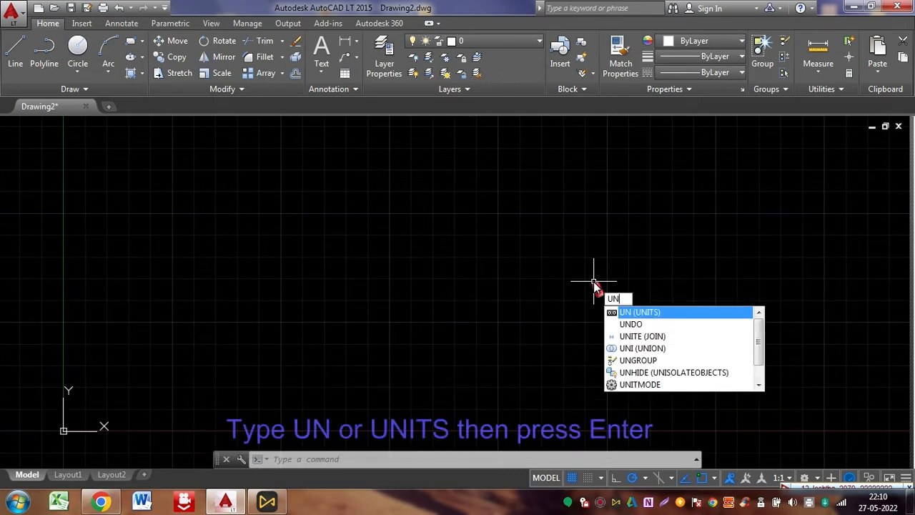
key("Return")
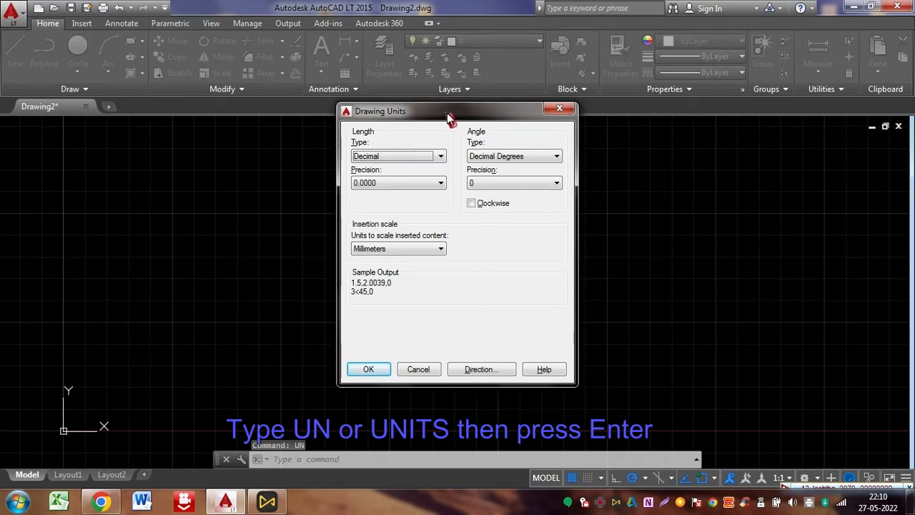
left_click(559, 109)
left_click(635, 254)
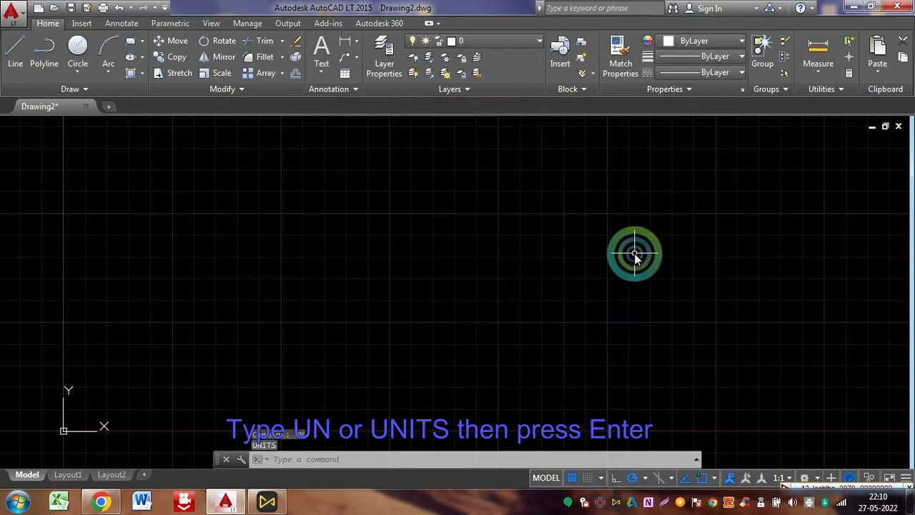
Open the drawing units settings with the UNITS command and set the length type to Engineering.
type("u")
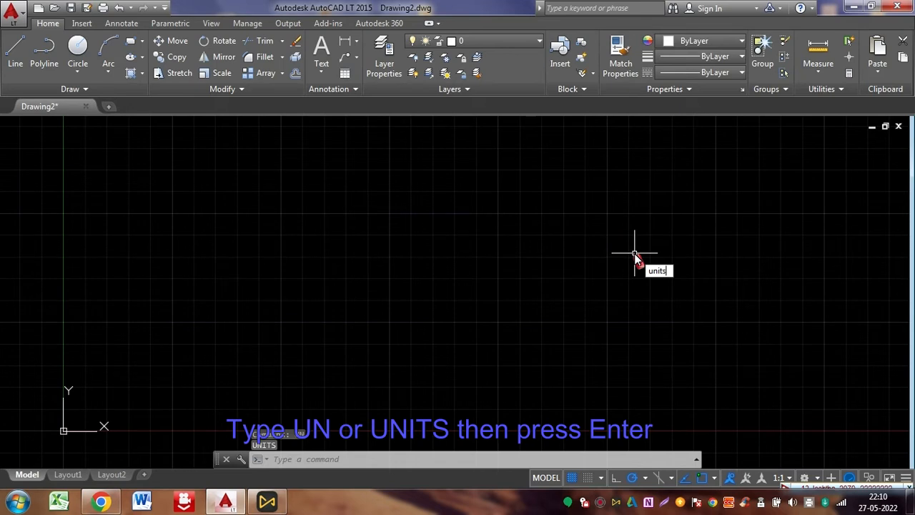
type("nits")
key("Return")
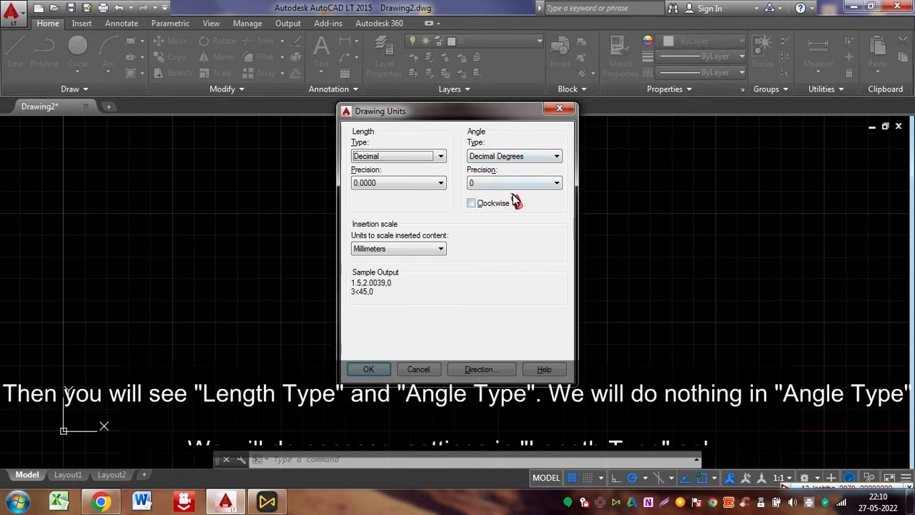
left_click(442, 157)
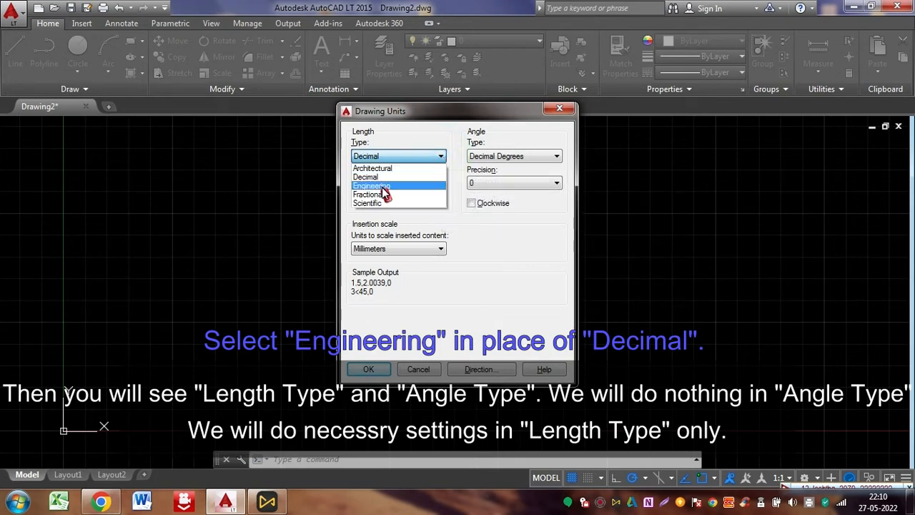
left_click(441, 157)
left_click(439, 158)
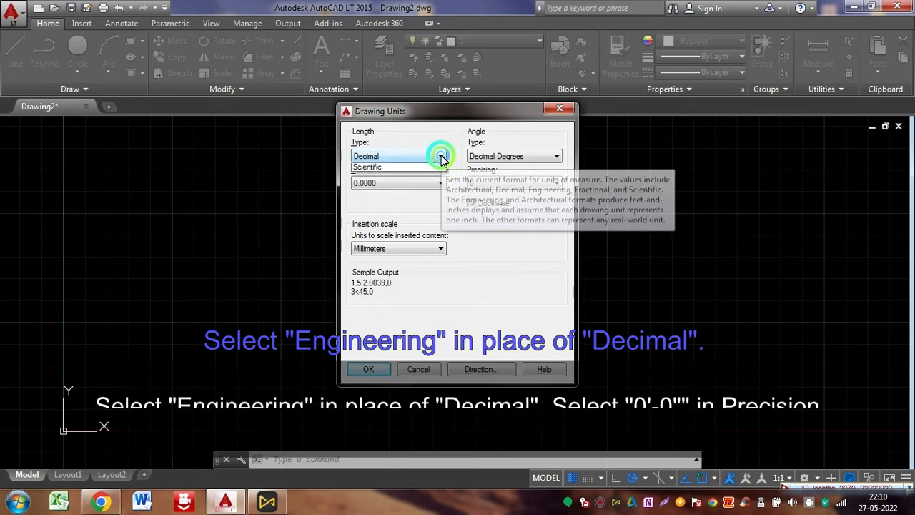
left_click(396, 185)
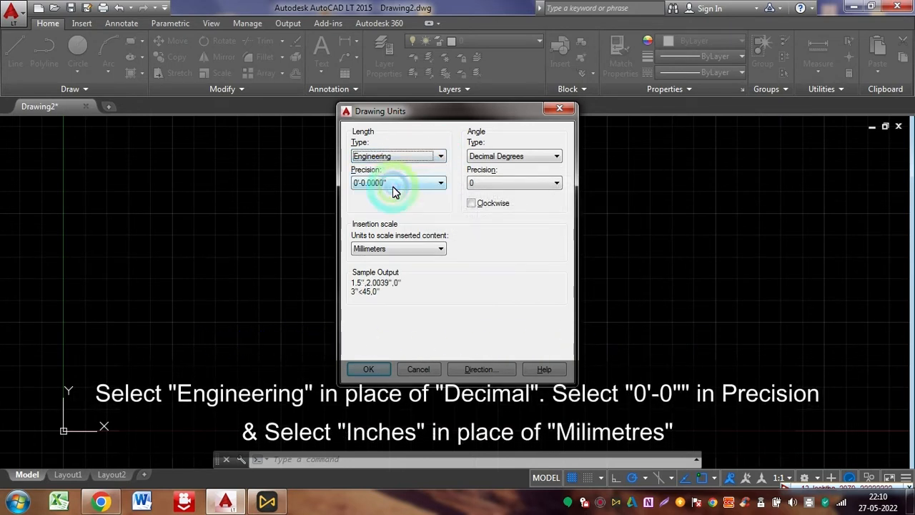
Set the length precision to 0'-0" and the insertion scale units to Inches.
left_click(441, 183)
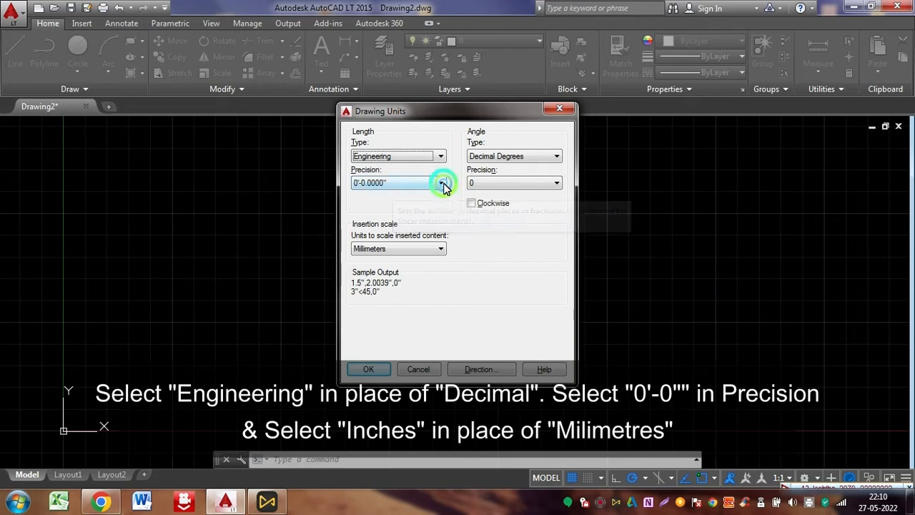
left_click(379, 197)
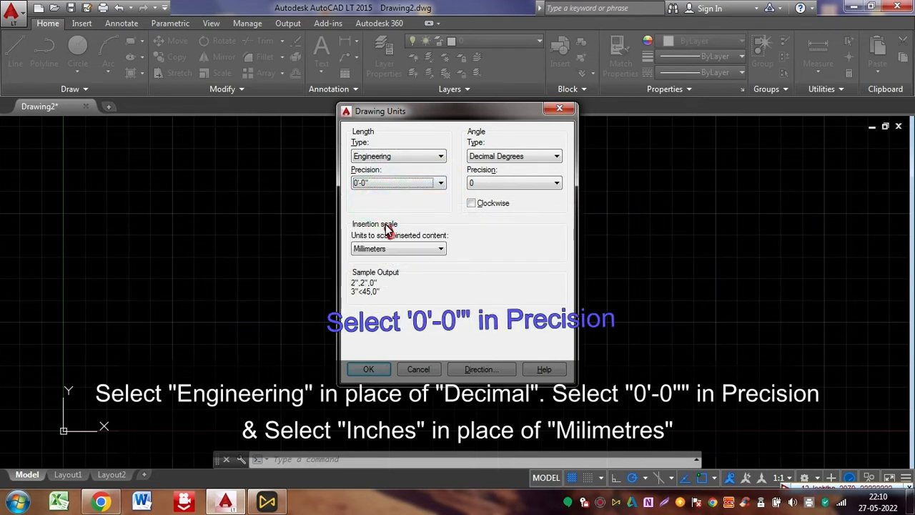
left_click(441, 250)
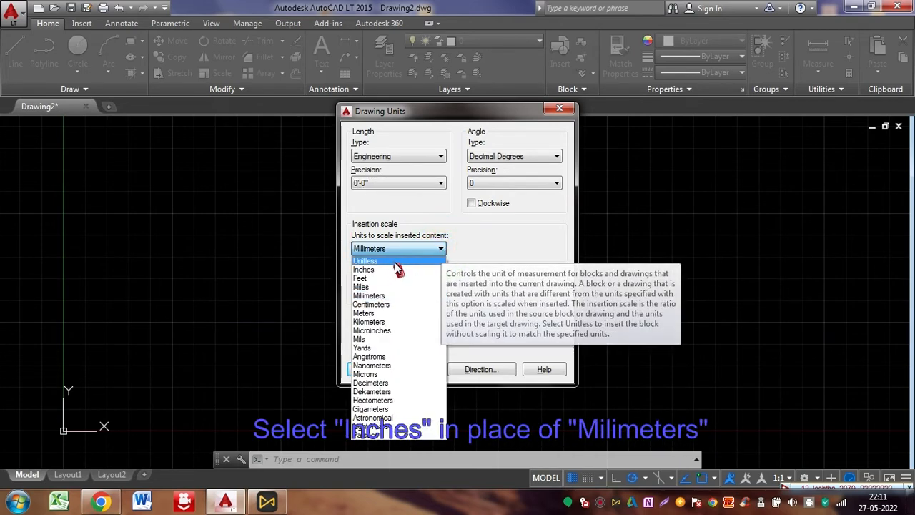
left_click(382, 271)
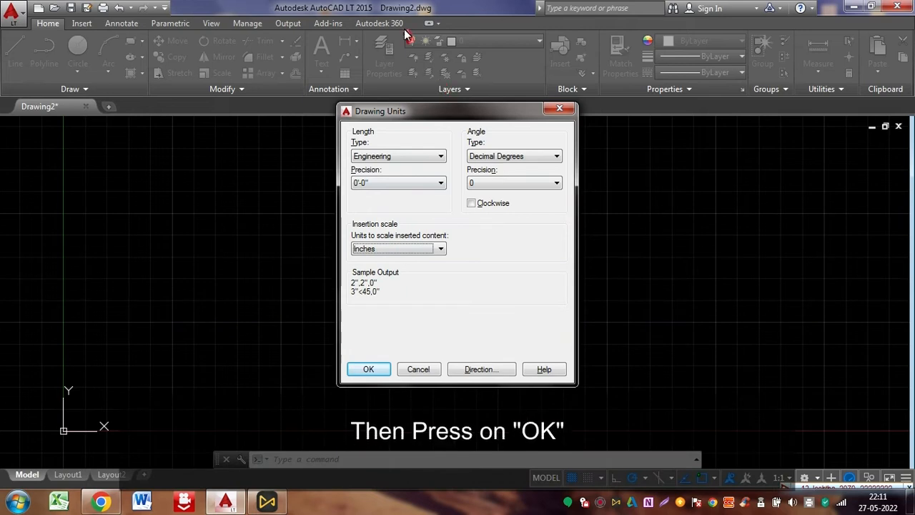
Accept the drawing units and draw a stepped run of five connected lines, ending with a horizontal segment about 75 feet long.
left_click(366, 371)
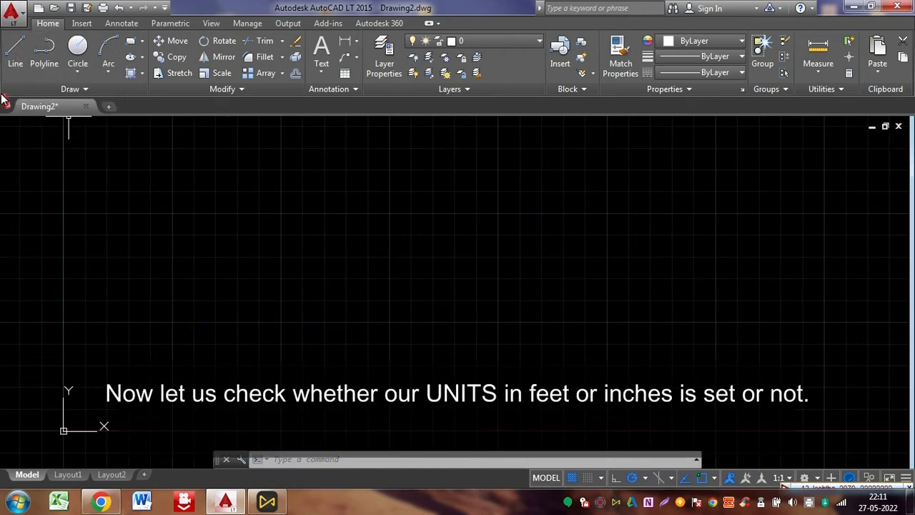
left_click(18, 62)
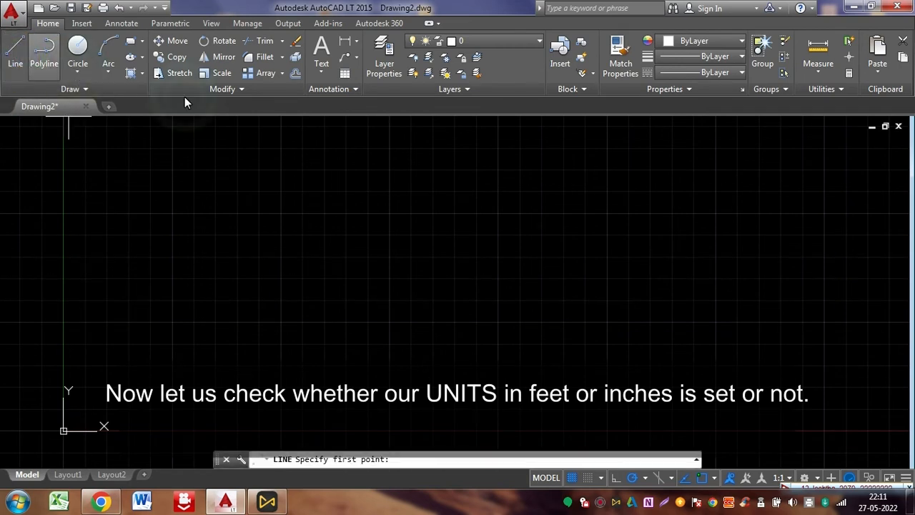
left_click(309, 171)
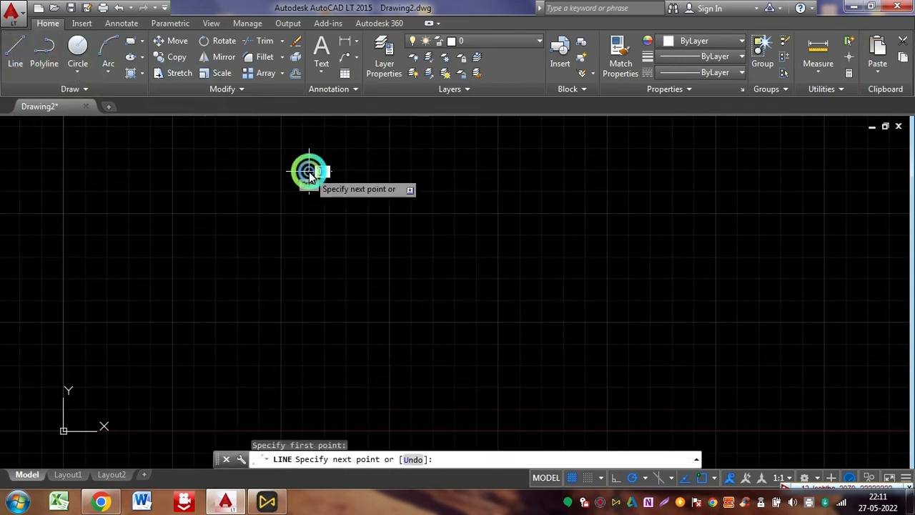
left_click(377, 173)
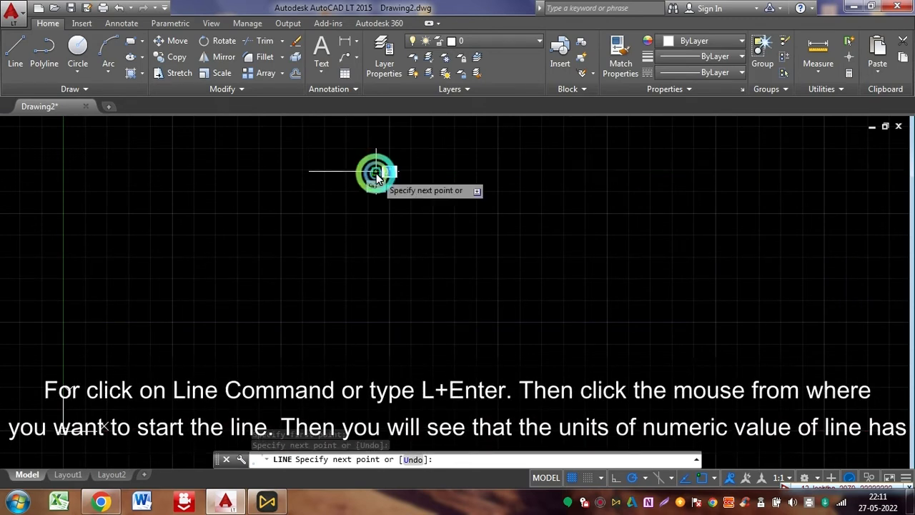
left_click(375, 244)
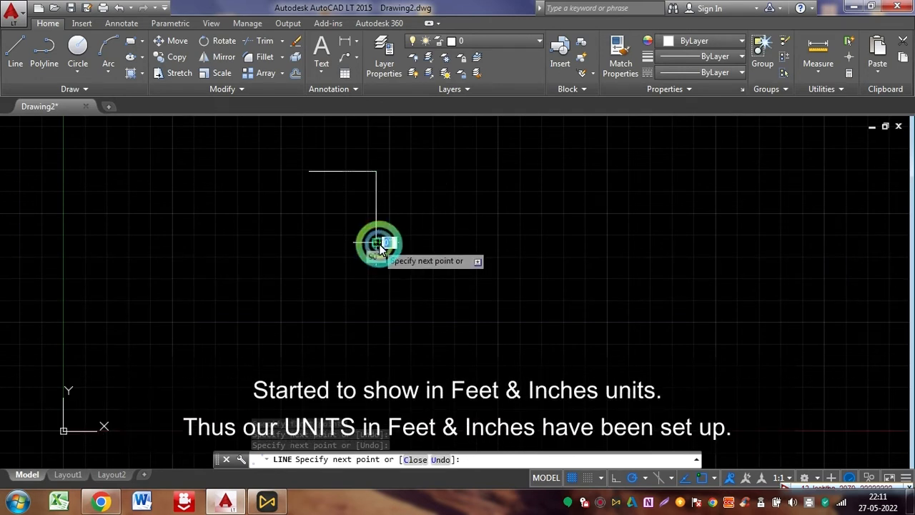
left_click(502, 242)
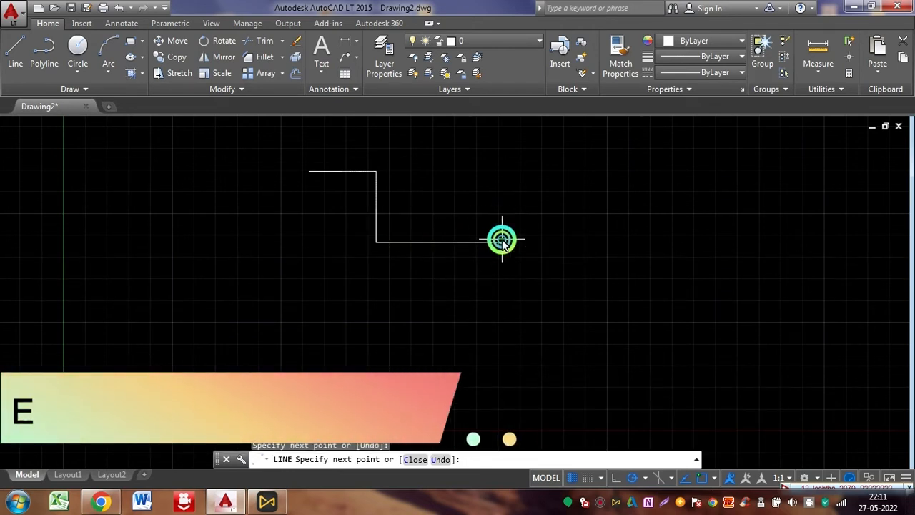
left_click(500, 164)
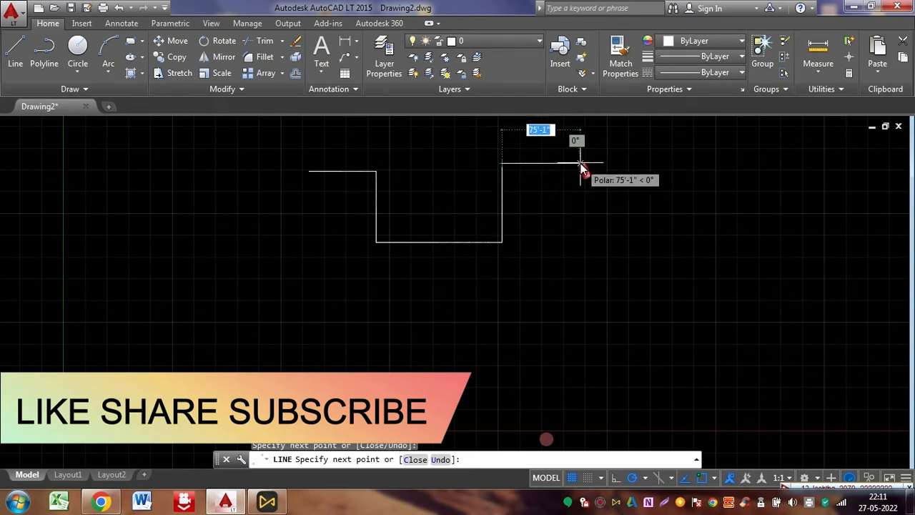
left_click(579, 164)
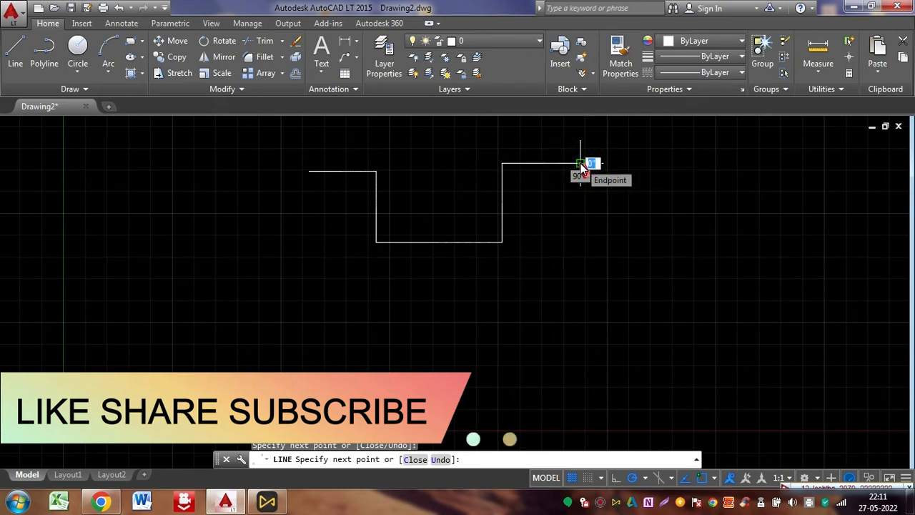
right_click(583, 166)
left_click(619, 172)
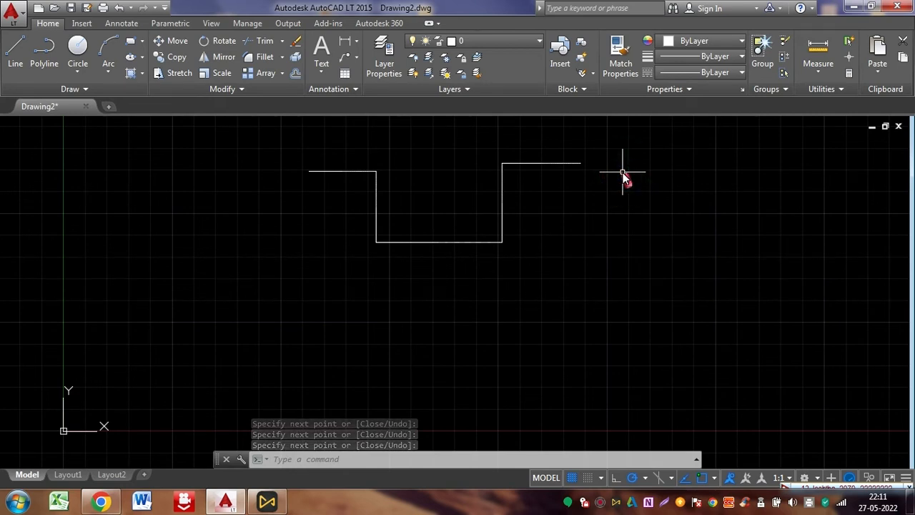
Draw a separate short slanted line about 28 feet long beneath the end of the stepped run.
scroll(483, 223, "up", 4)
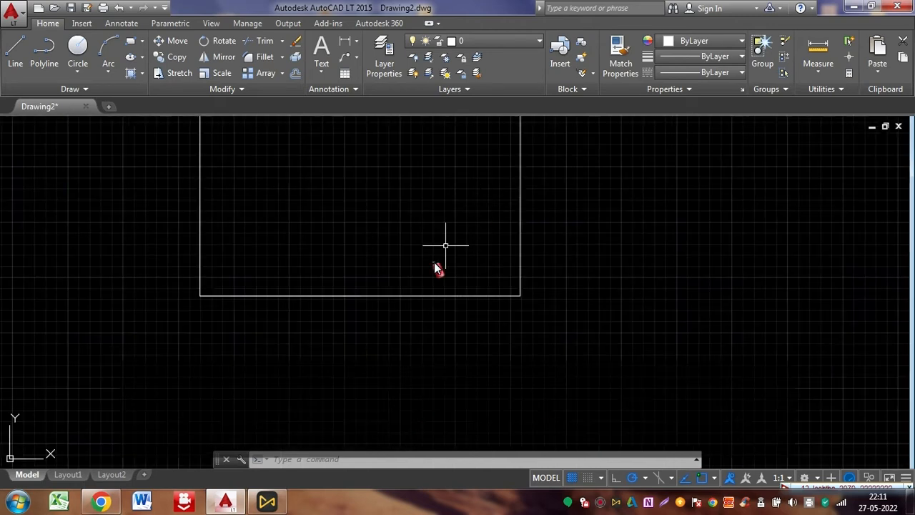
scroll(382, 363, "down", 2)
left_click(15, 44)
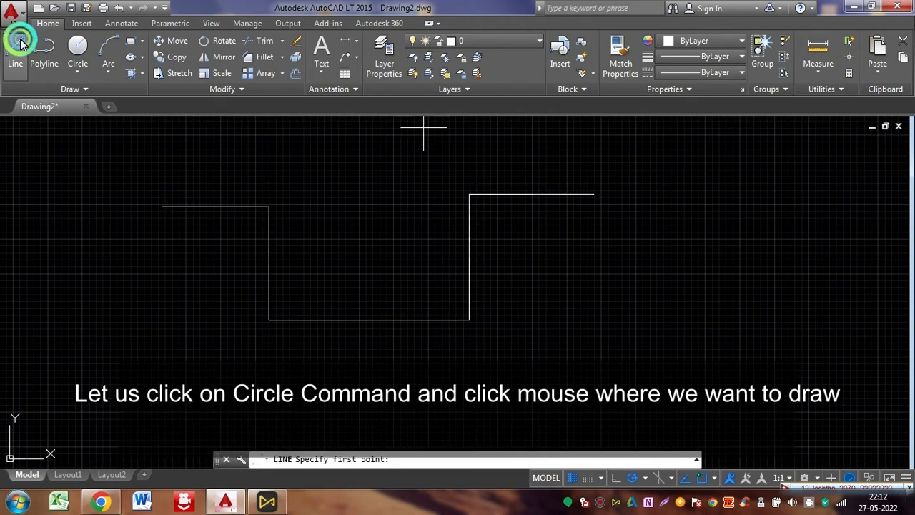
left_click(581, 245)
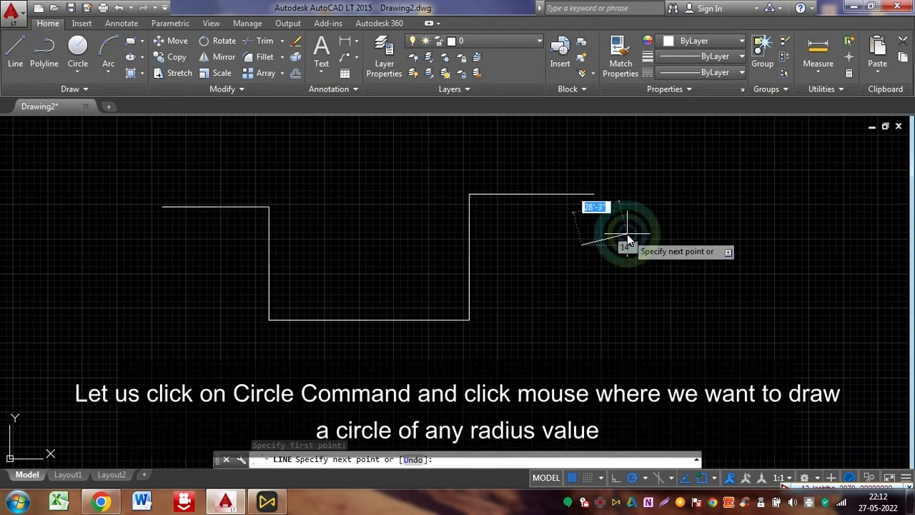
left_click(629, 233)
key("Escape")
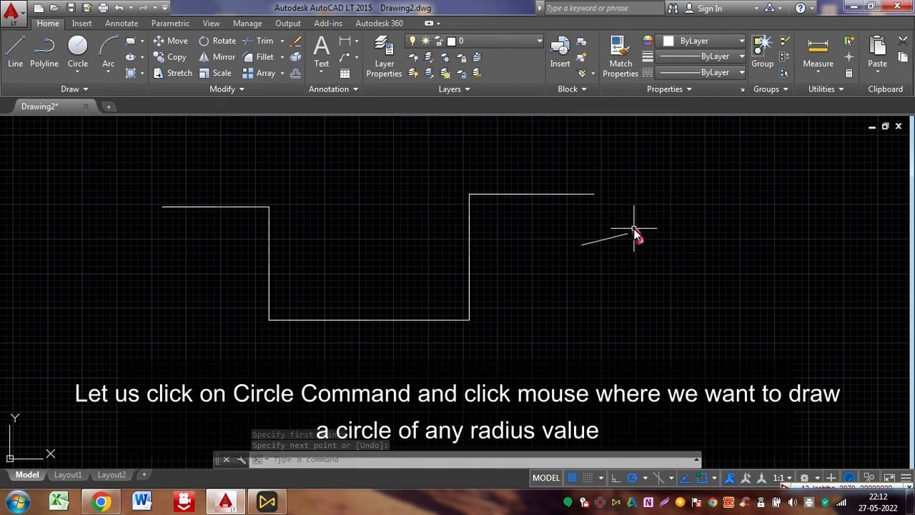
Draw a circle by center and radius beside the short slanted line, reaching about as far as the line's end.
left_click(76, 47)
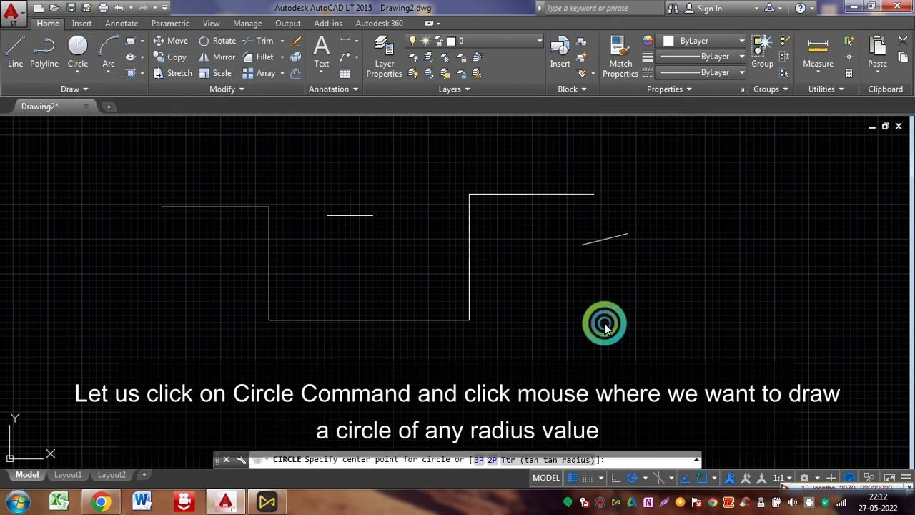
left_click(714, 305)
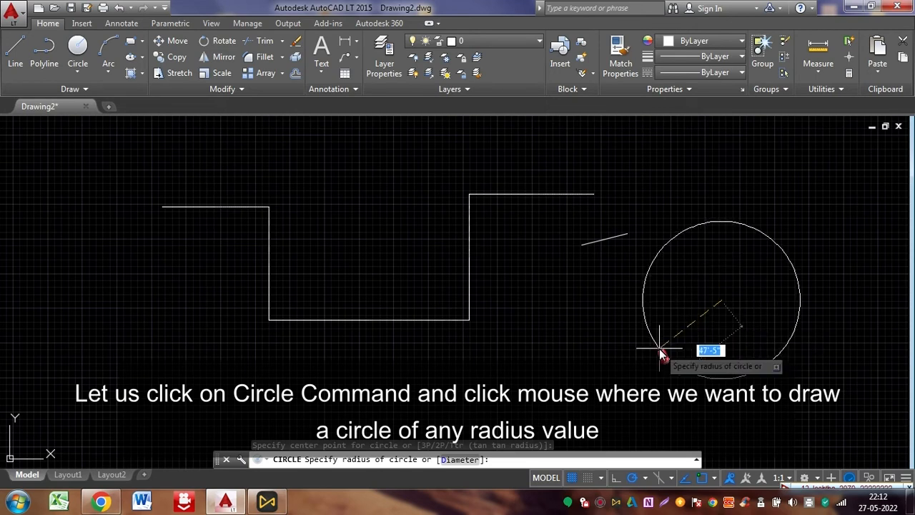
scroll(659, 352, "up", 3)
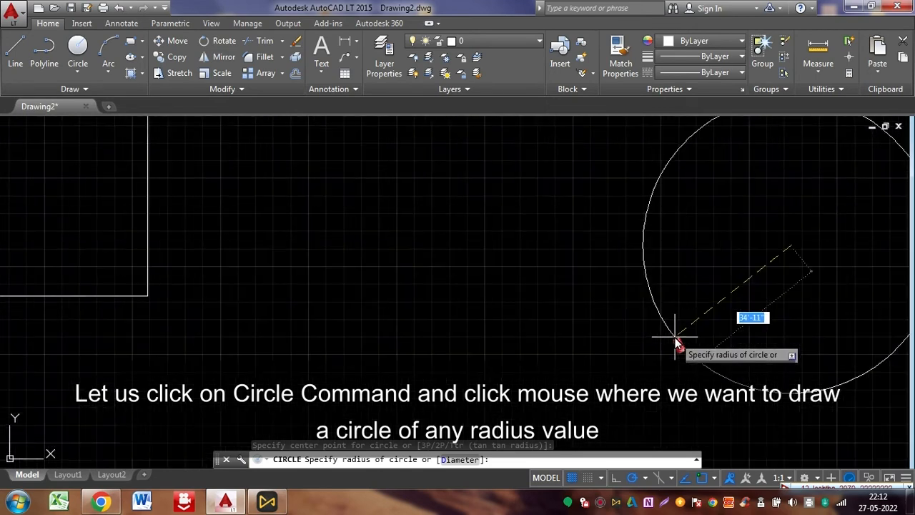
scroll(460, 343, "down", 3)
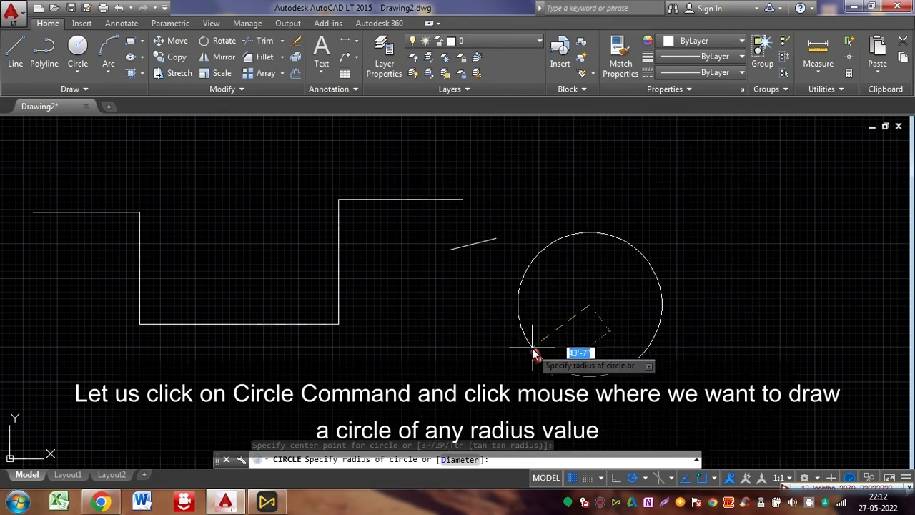
left_click(499, 367)
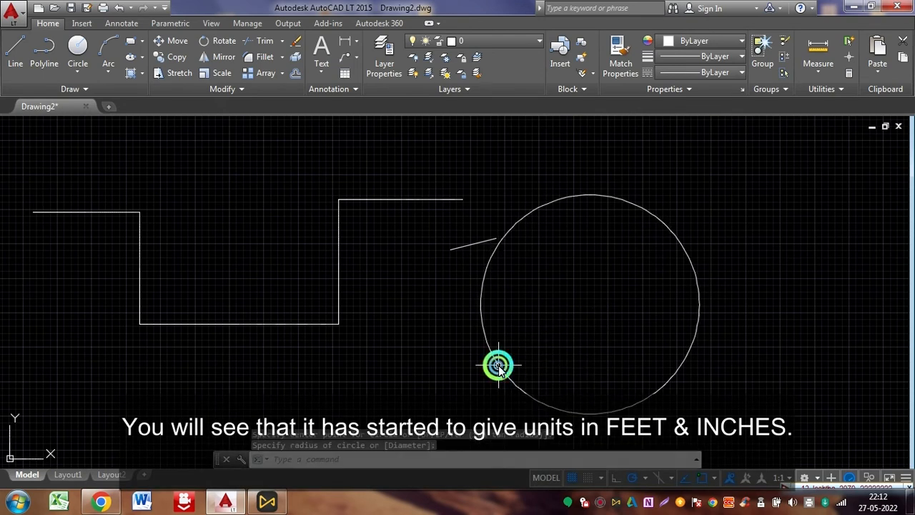
right_click(544, 238)
left_click(563, 172)
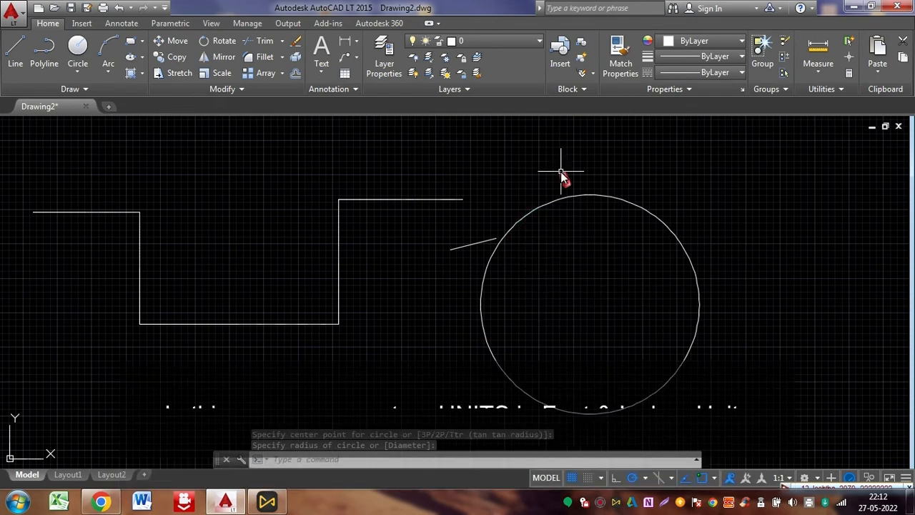
Select the stepped run, the slanted line and the circle with a selection window and erase them.
scroll(564, 194, "down", 4)
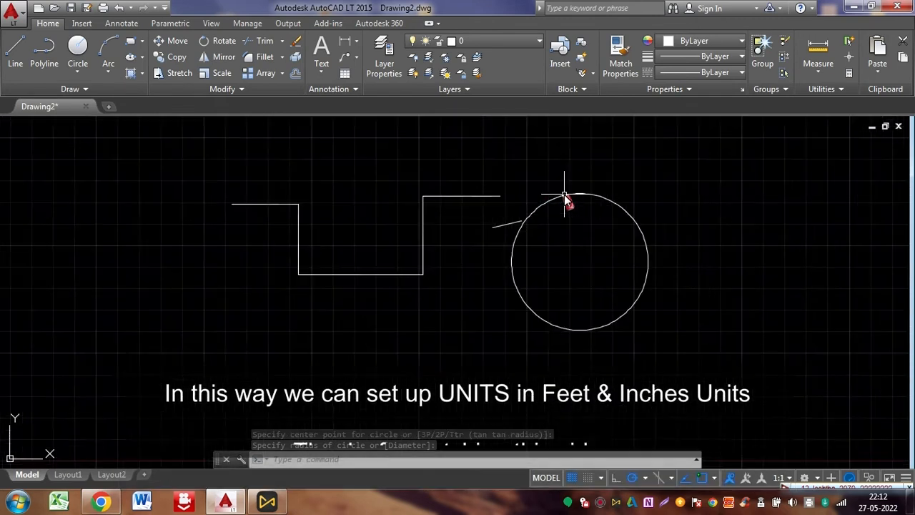
left_click(337, 172)
left_click(680, 322)
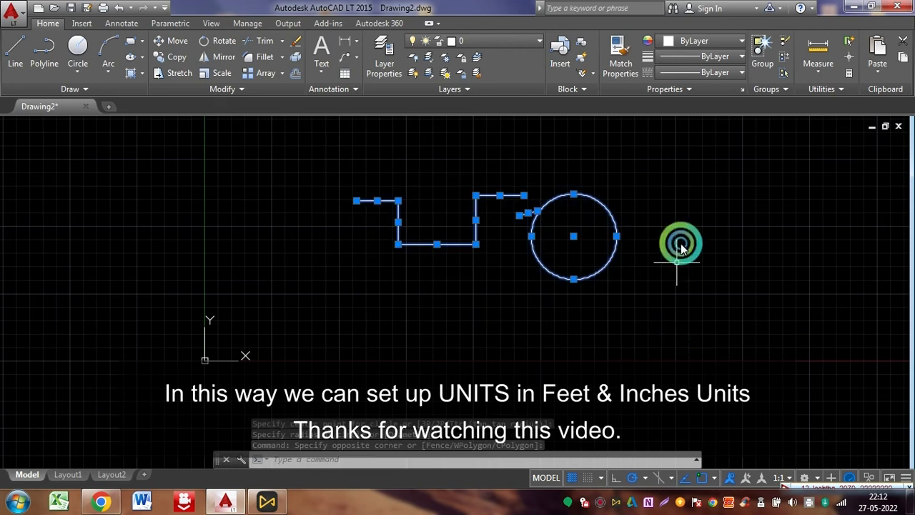
right_click(671, 215)
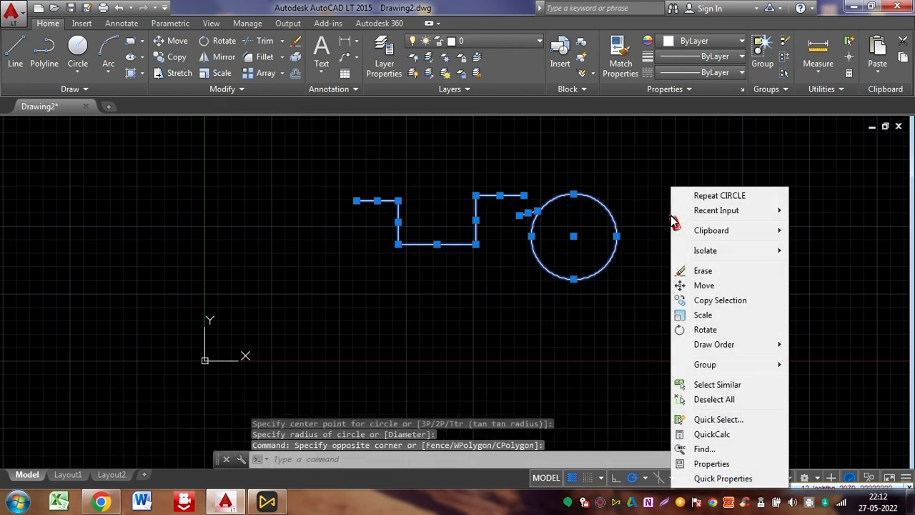
left_click(701, 273)
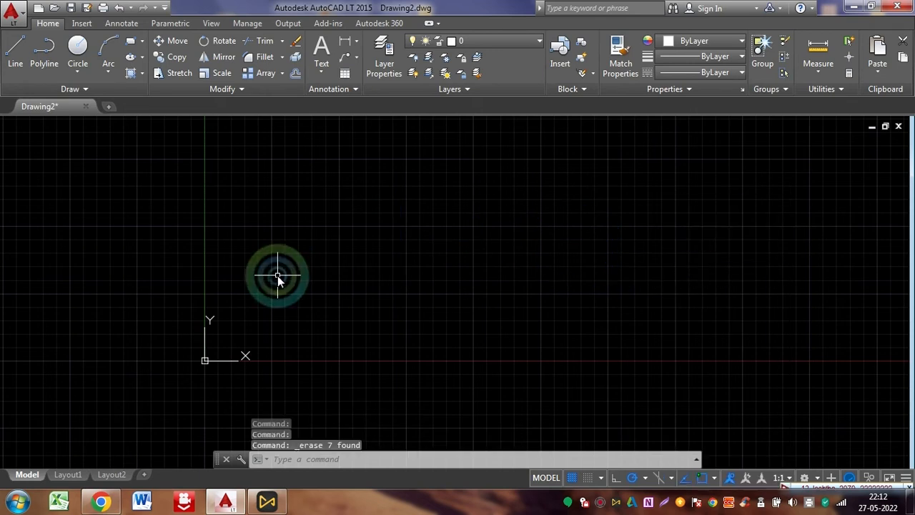
scroll(277, 278, "down", 3)
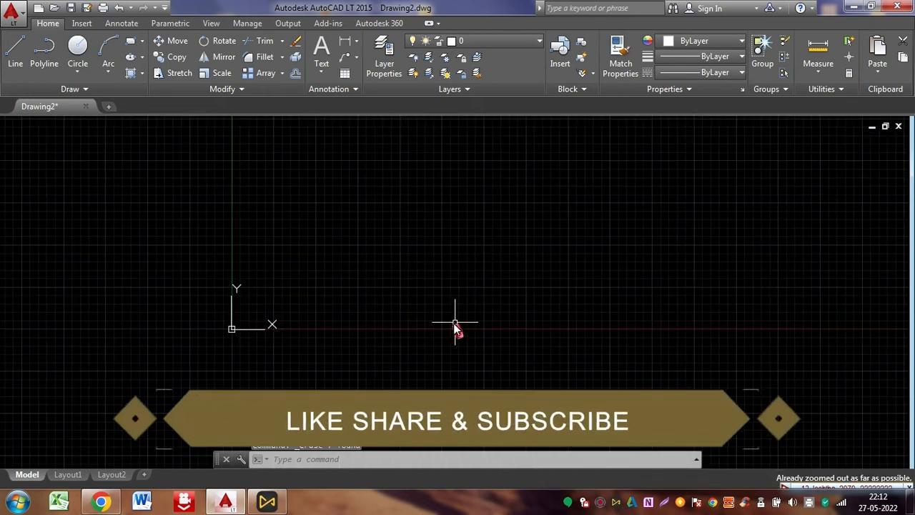